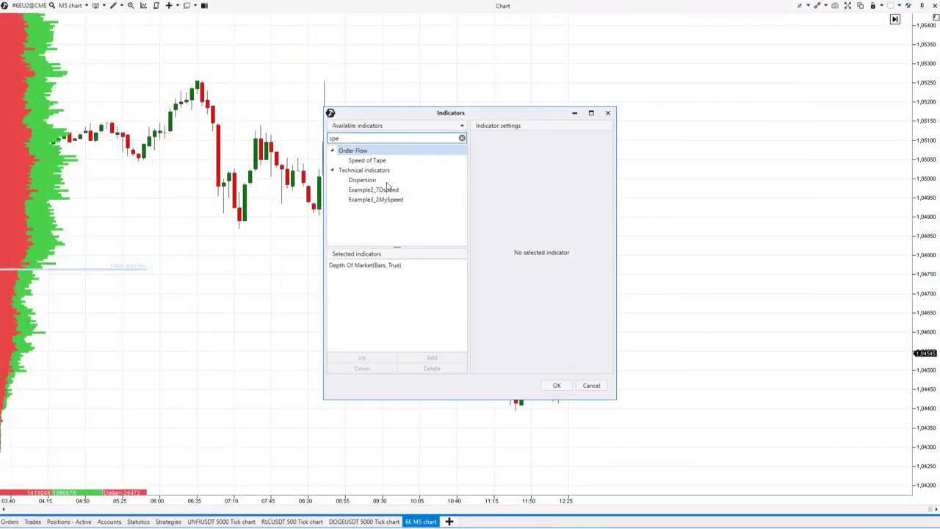
- Add the Speed of Tape indicator to the 6E M5 chart and enlarge its panel to about half the chart's height
{"action": "left_click", "coordinate": [431, 358]}
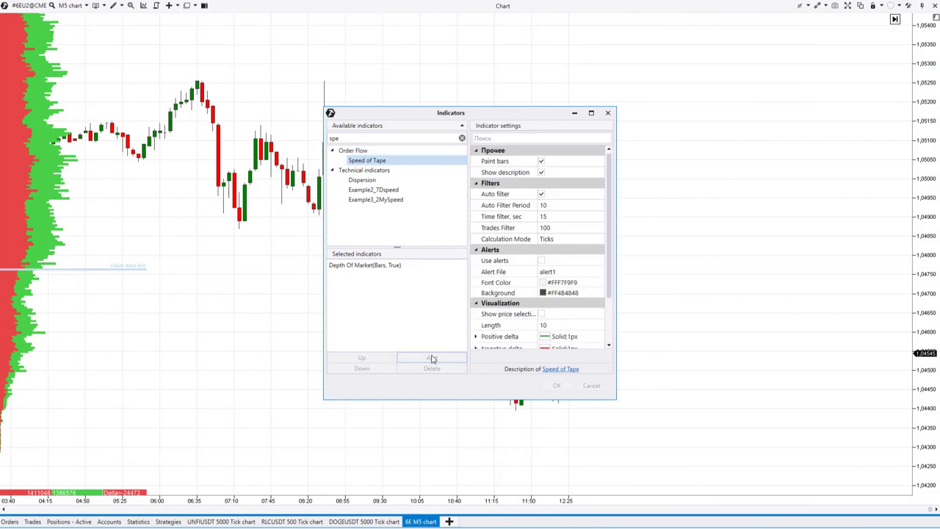
{"action": "left_click", "coordinate": [555, 384]}
{"action": "left_click_drag", "start_coordinate": [416, 466], "coordinate": [418, 178]}
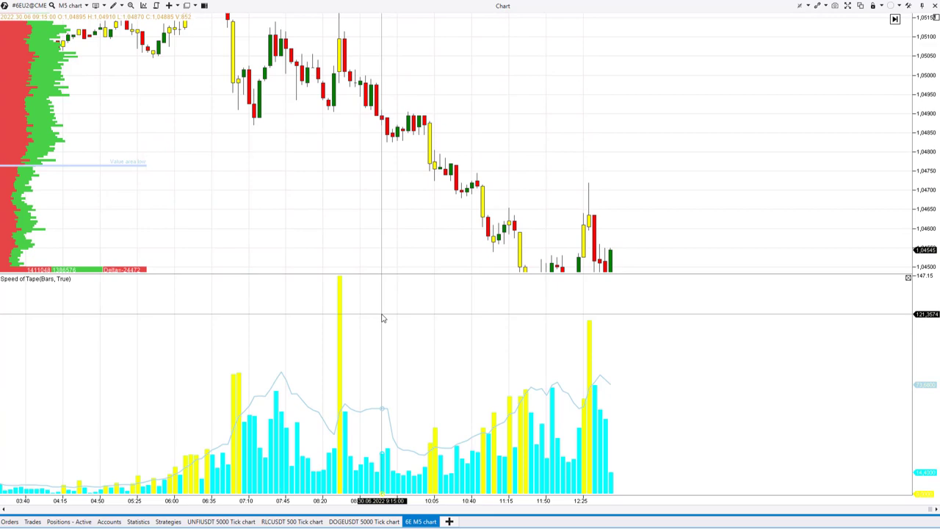
- Open the Speed of Tape settings and review the available Calculation Mode options
{"action": "double_click", "coordinate": [382, 317]}
{"action": "left_click_drag", "start_coordinate": [446, 112], "coordinate": [297, 88]}
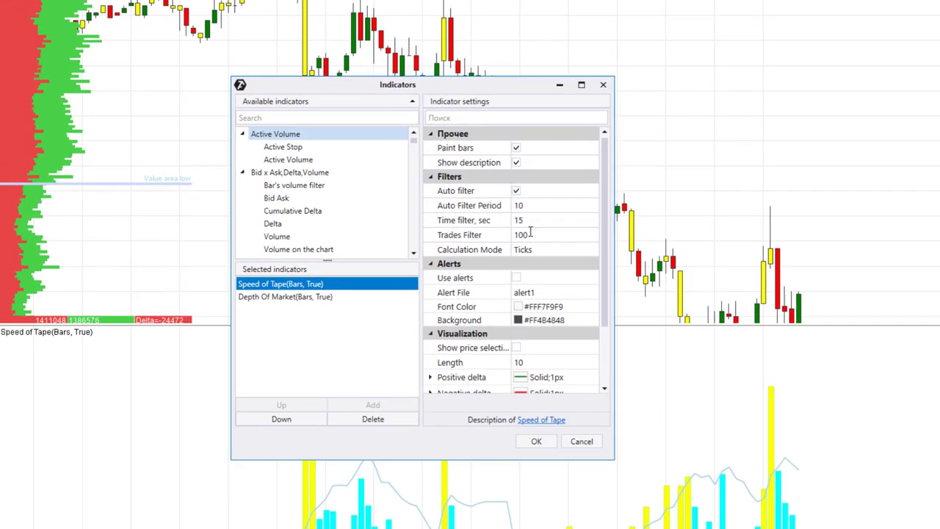
{"action": "left_click", "coordinate": [542, 251]}
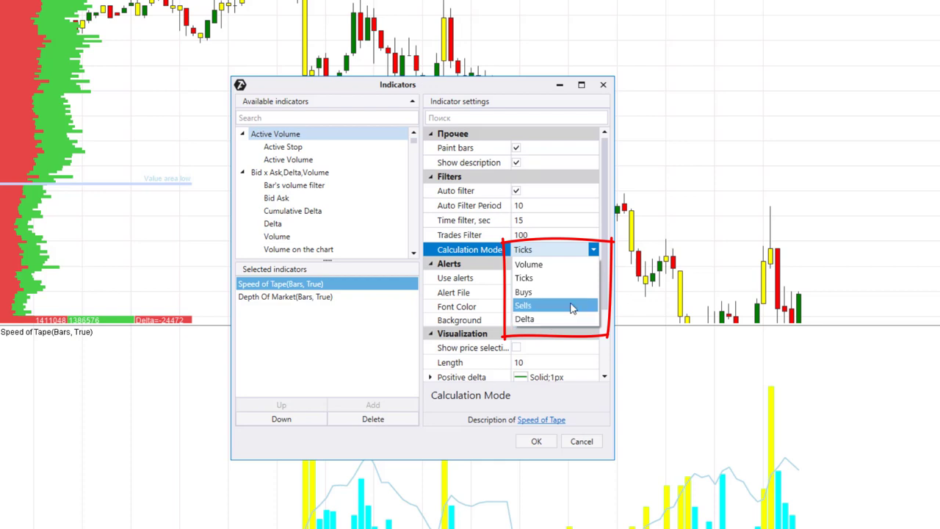
{"action": "left_click", "coordinate": [593, 251]}
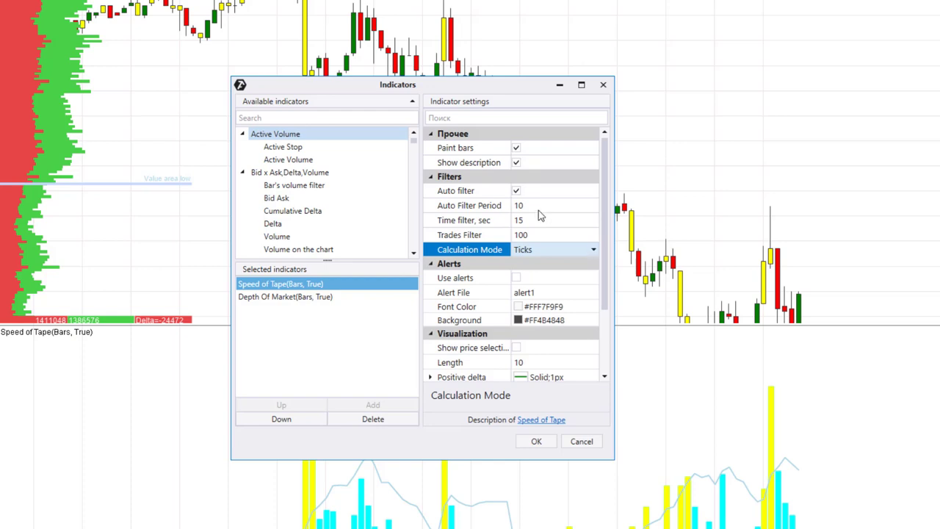
- Turn the Speed of Tape Auto filter off and on again to compare the filter line on the chart
{"action": "left_click", "coordinate": [516, 192]}
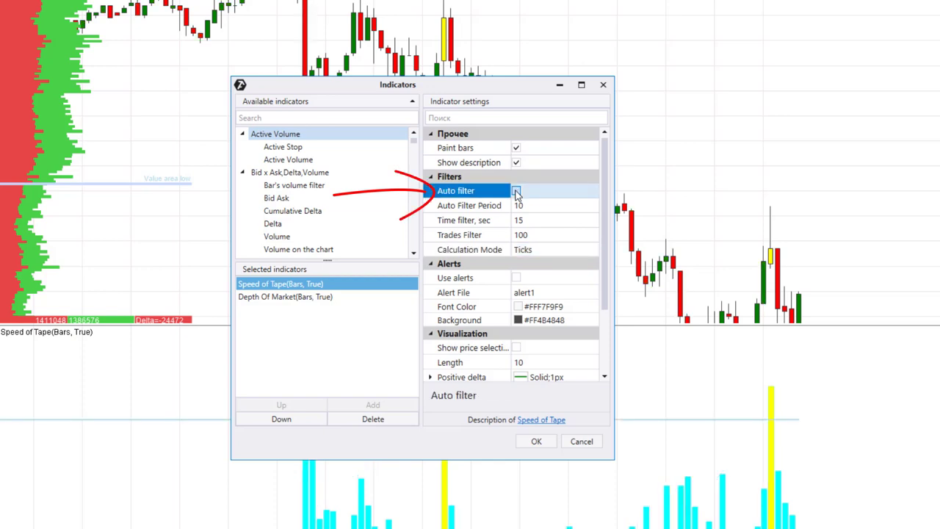
{"action": "left_click", "coordinate": [516, 192]}
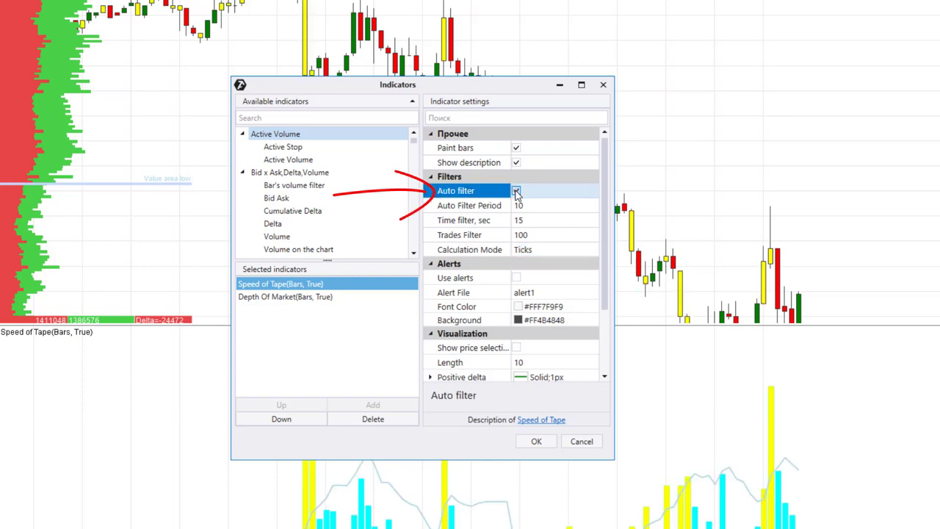
{"action": "left_click", "coordinate": [501, 336]}
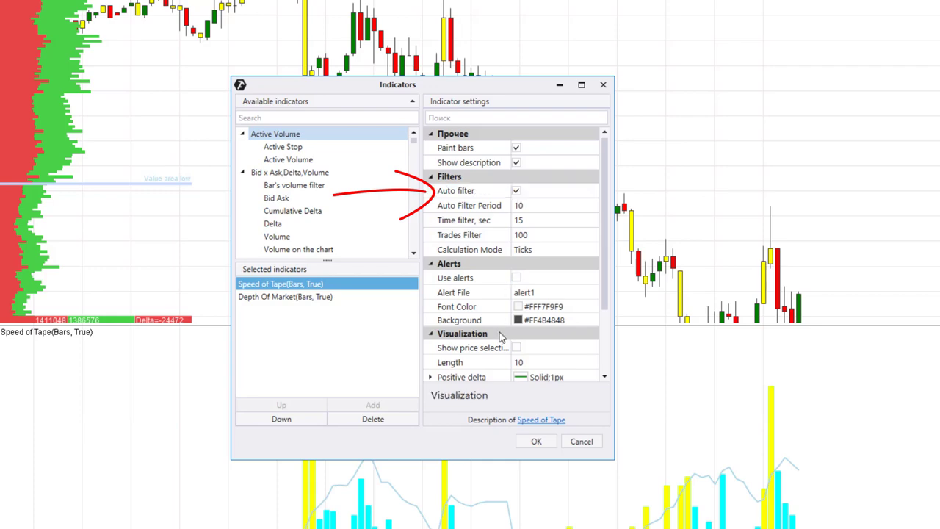
{"action": "left_click", "coordinate": [519, 279]}
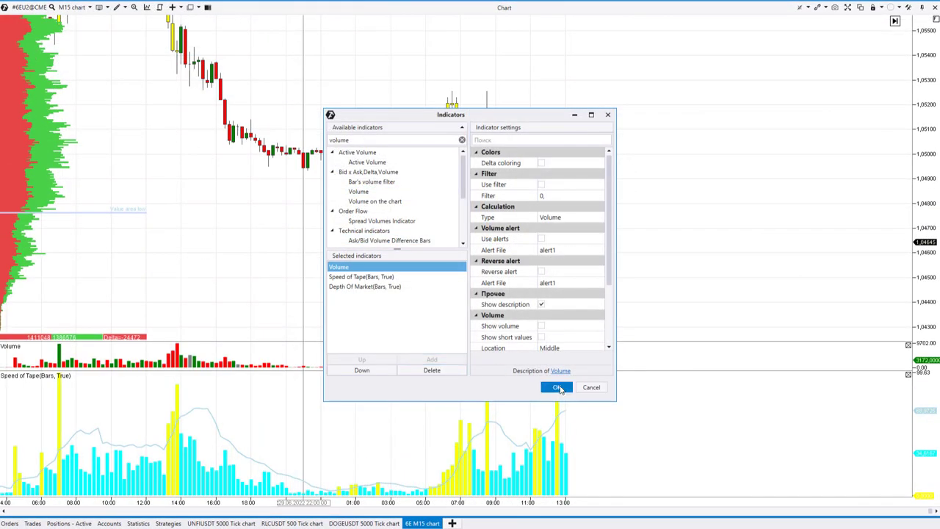
- Add the Volume indicator to the 6E M15 chart and enlarge its panel for comparison with Speed of Tape
{"action": "left_click", "coordinate": [558, 388]}
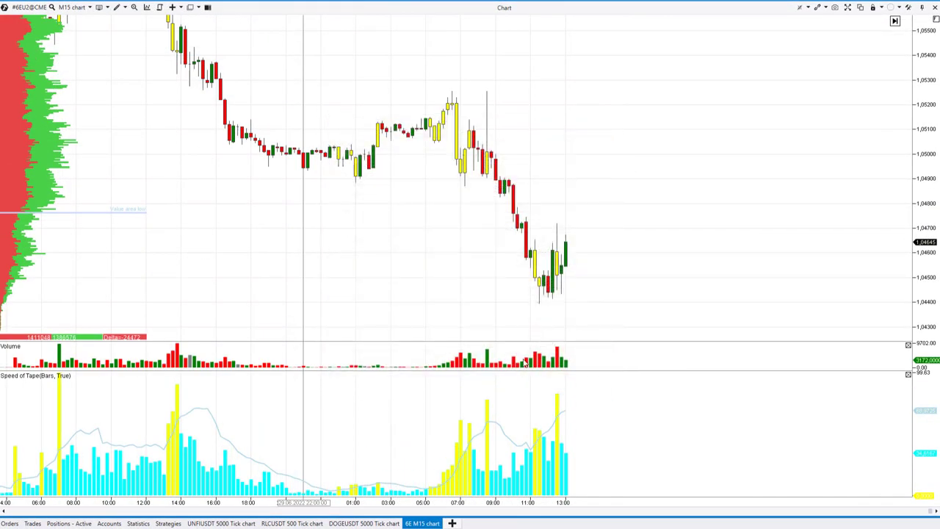
{"action": "left_click_drag", "start_coordinate": [520, 342], "coordinate": [535, 225]}
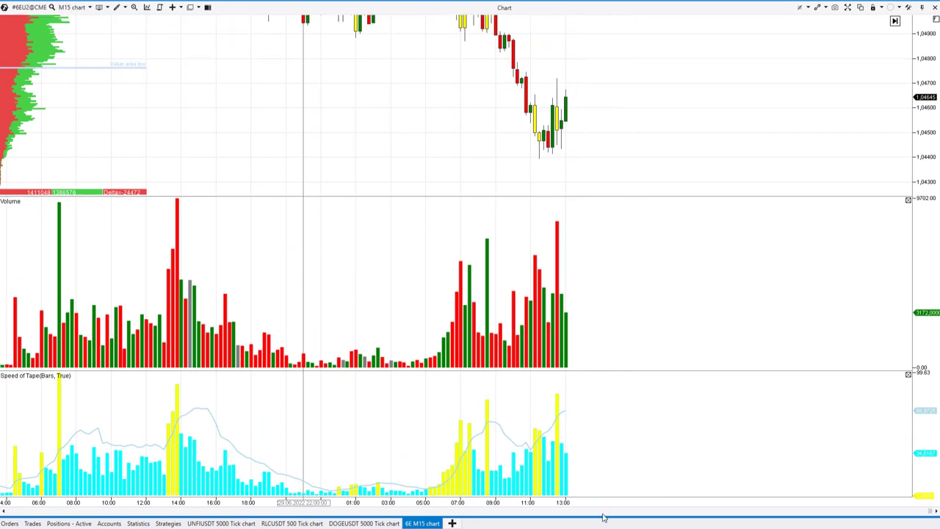
{"action": "scroll", "coordinate": [604, 513], "scroll_direction": "left", "scroll_amount": 5}
{"action": "left_click_drag", "start_coordinate": [660, 317], "coordinate": [502, 283]}
{"action": "scroll", "coordinate": [514, 250], "scroll_direction": "right", "scroll_amount": 3}
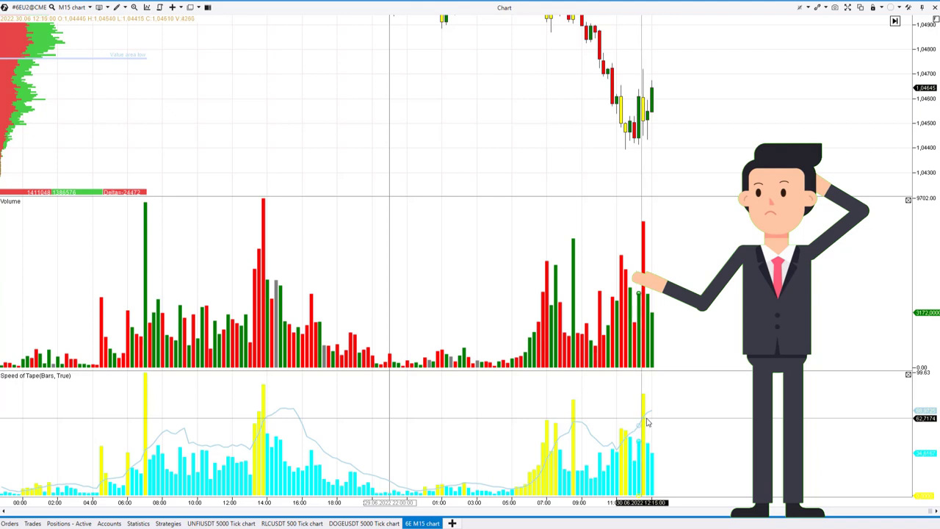
{"action": "scroll", "coordinate": [643, 316], "scroll_direction": "right", "scroll_amount": 1}
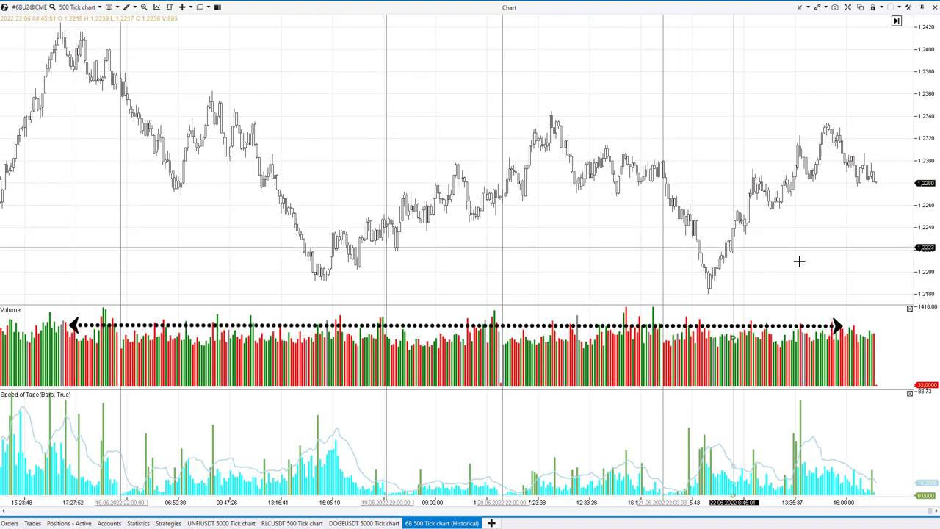
- Remove the Volume indicator from the 6B 500 Tick chart and enlarge the Speed of Tape panel
{"action": "left_click", "coordinate": [909, 310]}
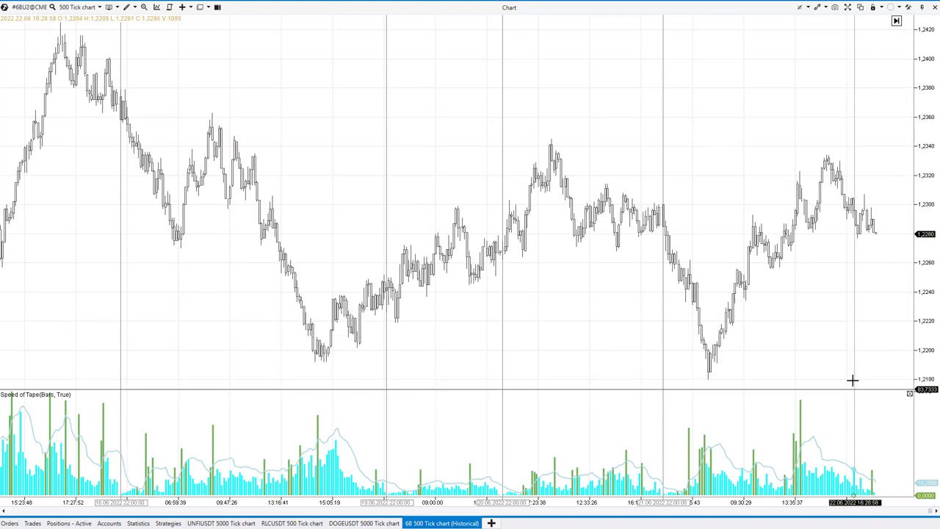
{"action": "left_click_drag", "start_coordinate": [854, 382], "coordinate": [854, 353]}
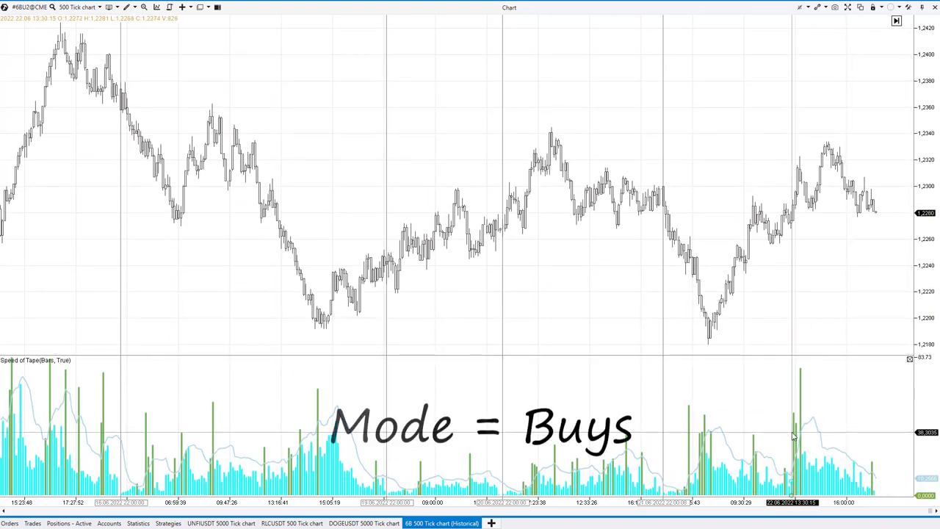
- Examine the Speed of Tape buying spikes against the price lows and reversals across the 6B 500 Tick chart
{"action": "scroll", "coordinate": [495, 409], "scroll_direction": "up", "scroll_amount": 3}
{"action": "scroll", "coordinate": [430, 439], "scroll_direction": "down", "scroll_amount": 5}
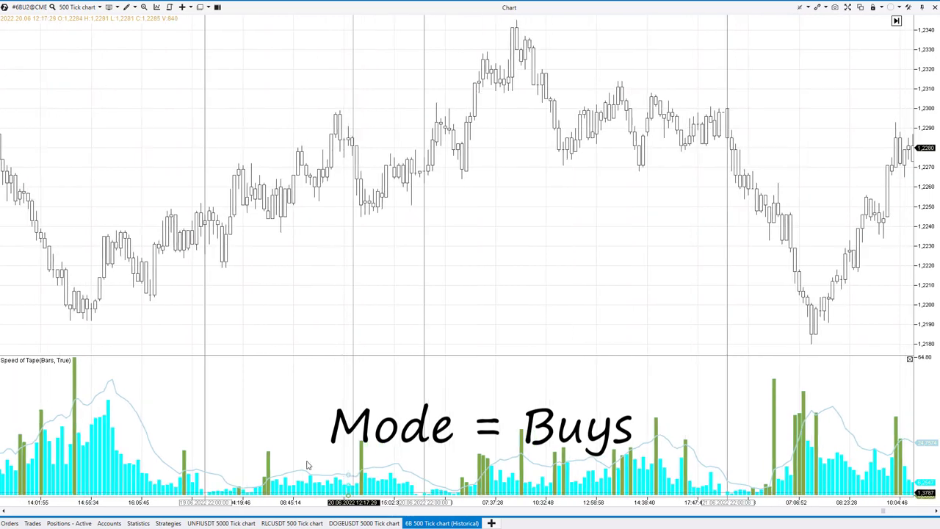
{"action": "scroll", "coordinate": [429, 438], "scroll_direction": "up", "scroll_amount": 2}
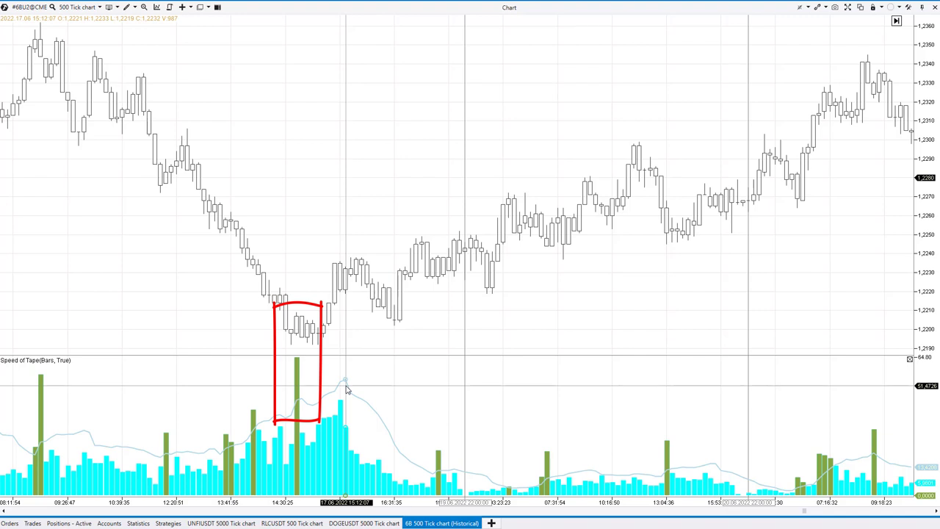
{"action": "left_click_drag", "start_coordinate": [321, 302], "coordinate": [507, 203]}
{"action": "mouse_move", "coordinate": [430, 205]}
{"action": "left_mouse_down"}
{"action": "mouse_move", "coordinate": [514, 193]}
{"action": "mouse_move", "coordinate": [474, 268]}
{"action": "left_mouse_up"}
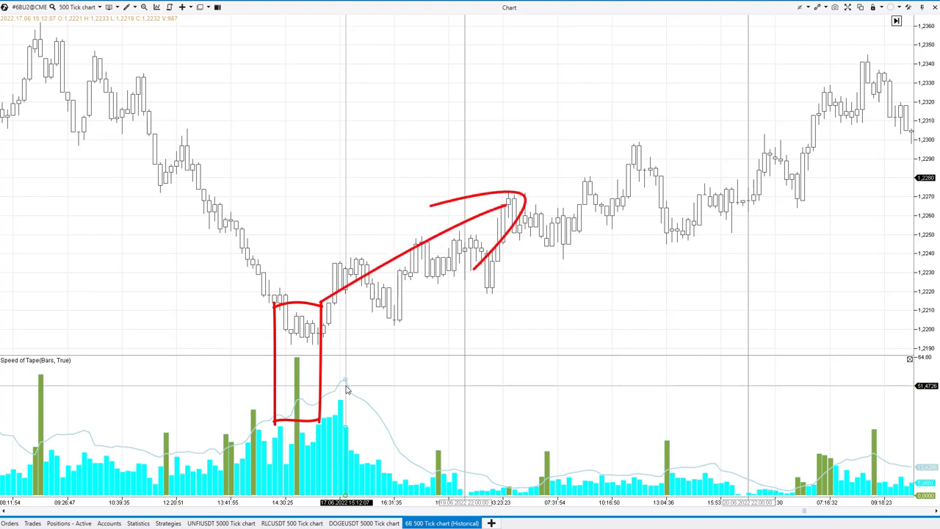
{"action": "key", "text": "Escape"}
{"action": "left_click_drag", "start_coordinate": [646, 394], "coordinate": [533, 400]}
{"action": "mouse_move", "coordinate": [504, 207]}
{"action": "left_mouse_down"}
{"action": "mouse_move", "coordinate": [550, 477]}
{"action": "mouse_move", "coordinate": [550, 211]}
{"action": "mouse_move", "coordinate": [503, 210]}
{"action": "mouse_move", "coordinate": [648, 116]}
{"action": "mouse_move", "coordinate": [646, 169]}
{"action": "left_mouse_up"}
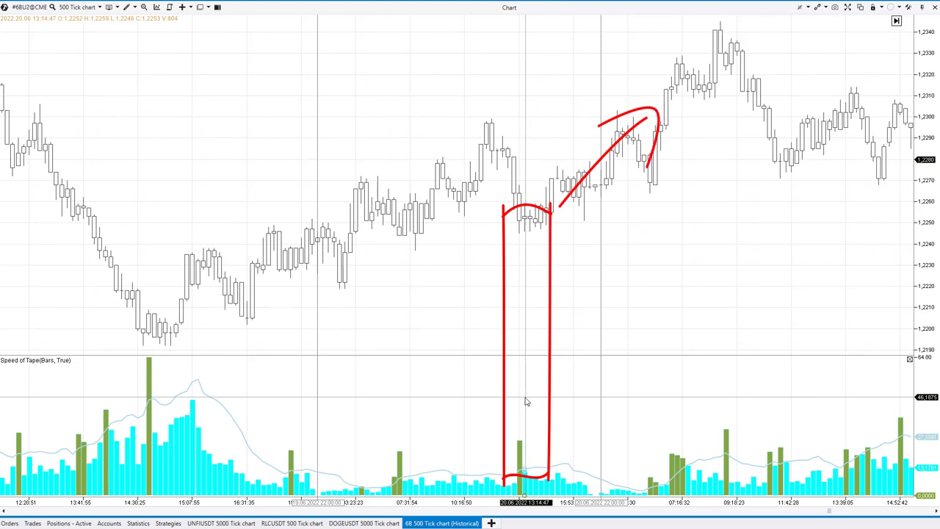
{"action": "key", "text": "Escape"}
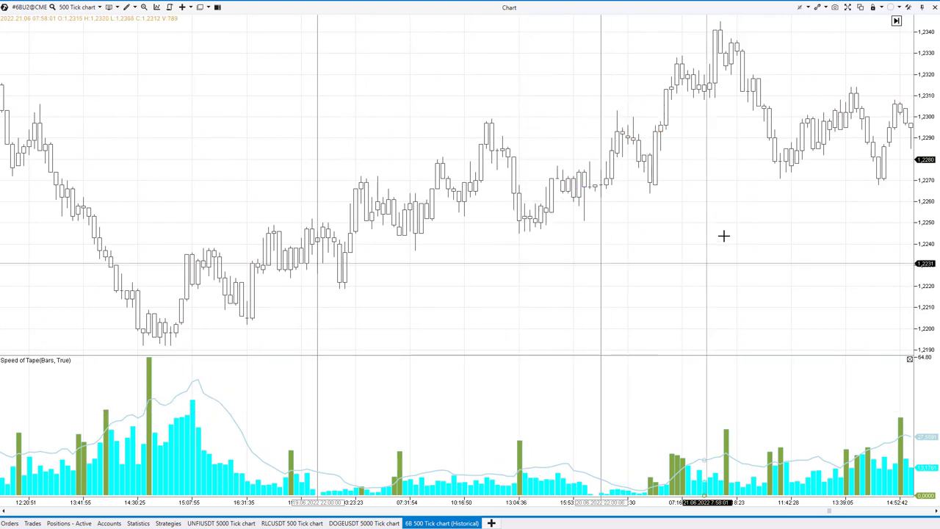
{"action": "scroll", "coordinate": [707, 258], "scroll_direction": "down", "scroll_amount": 10}
{"action": "mouse_move", "coordinate": [517, 107]}
{"action": "left_mouse_down"}
{"action": "mouse_move", "coordinate": [516, 147]}
{"action": "mouse_move", "coordinate": [562, 127]}
{"action": "mouse_move", "coordinate": [629, 157]}
{"action": "mouse_move", "coordinate": [671, 192]}
{"action": "mouse_move", "coordinate": [620, 206]}
{"action": "left_mouse_up"}
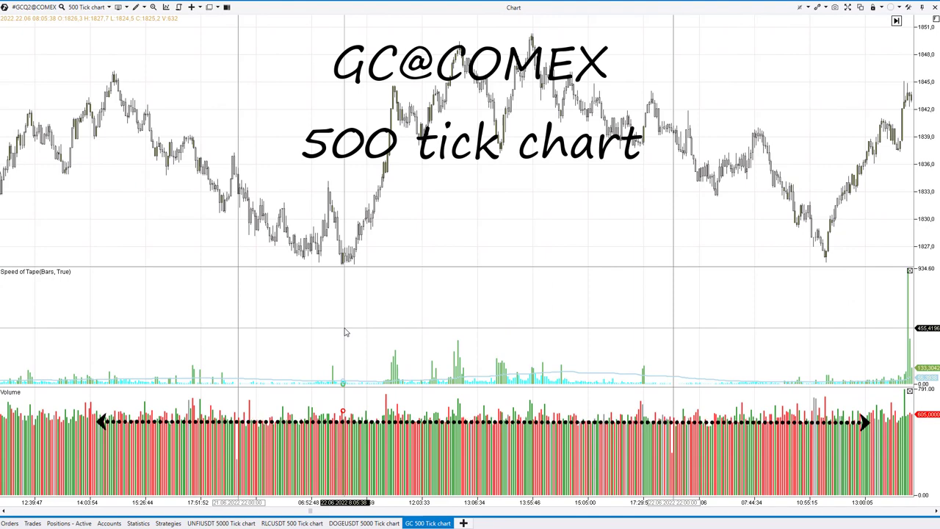
- Remove the Volume indicator from the GC 500 Tick chart and enlarge the bars around the Speed of Tape spikes
{"action": "left_click", "coordinate": [909, 391]}
{"action": "scroll", "coordinate": [837, 476], "scroll_direction": "up", "scroll_amount": 10}
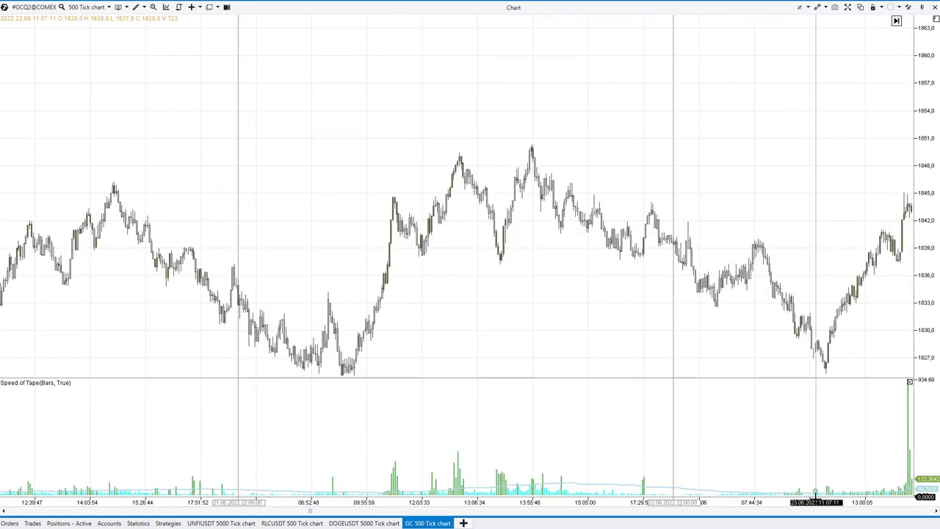
{"action": "scroll", "coordinate": [897, 324], "scroll_direction": "up", "scroll_amount": 3}
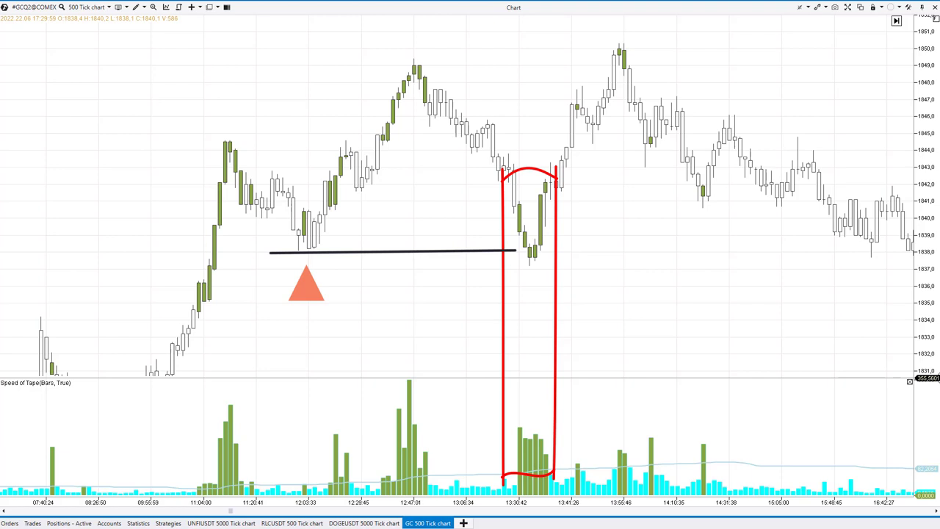
- Compare the Speed of Tape spikes at the successive price highs and lows on the GC 500 Tick chart
{"action": "left_click_drag", "start_coordinate": [533, 187], "coordinate": [582, 104]}
{"action": "mouse_move", "coordinate": [547, 121]}
{"action": "left_mouse_down"}
{"action": "mouse_move", "coordinate": [585, 97]}
{"action": "mouse_move", "coordinate": [592, 144]}
{"action": "left_mouse_up"}
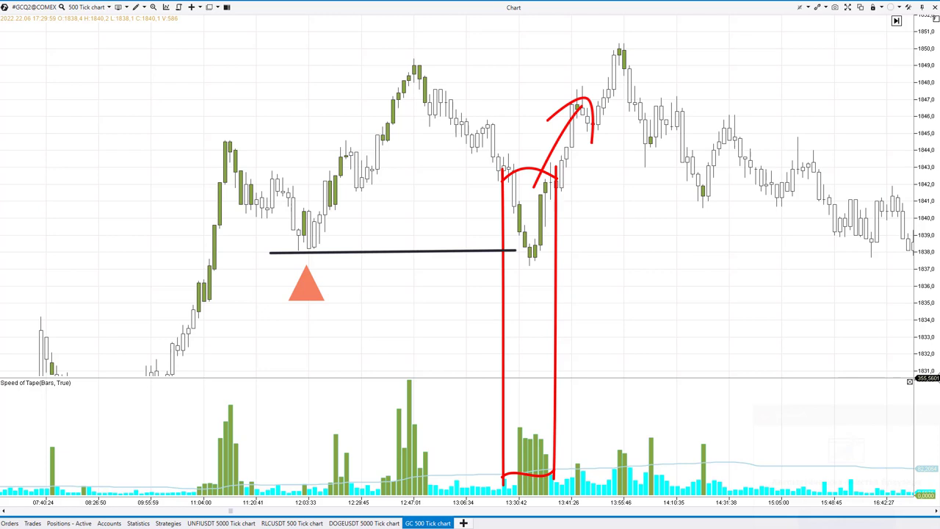
{"action": "mouse_move", "coordinate": [599, 26]}
{"action": "left_mouse_down"}
{"action": "mouse_move", "coordinate": [601, 185]}
{"action": "mouse_move", "coordinate": [636, 486]}
{"action": "left_mouse_up"}
{"action": "left_click_drag", "start_coordinate": [640, 20], "coordinate": [639, 488]}
{"action": "left_click_drag", "start_coordinate": [600, 41], "coordinate": [640, 29]}
{"action": "left_click_drag", "start_coordinate": [400, 57], "coordinate": [630, 41]}
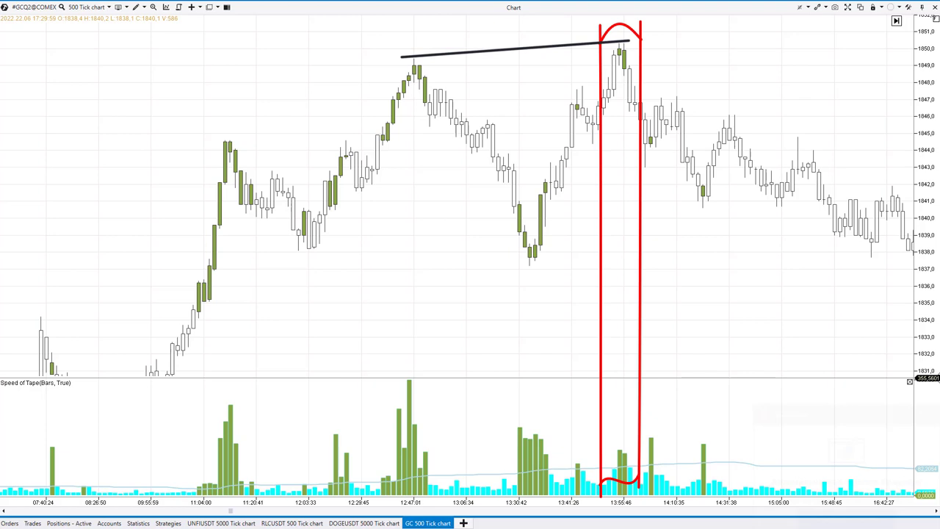
{"action": "left_click_drag", "start_coordinate": [409, 382], "coordinate": [630, 442]}
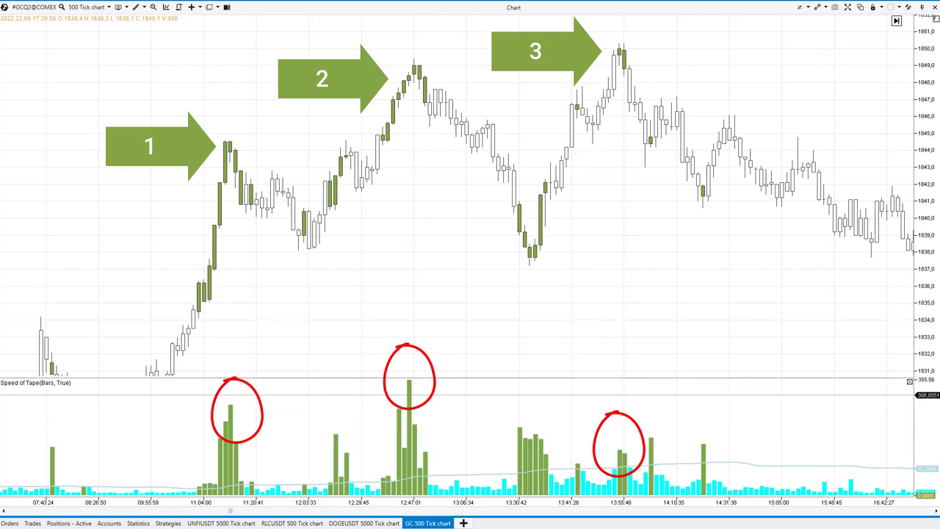
{"action": "mouse_move", "coordinate": [898, 357]}
{"action": "left_mouse_down"}
{"action": "mouse_move", "coordinate": [580, 350]}
{"action": "mouse_move", "coordinate": [403, 330]}
{"action": "left_mouse_up"}
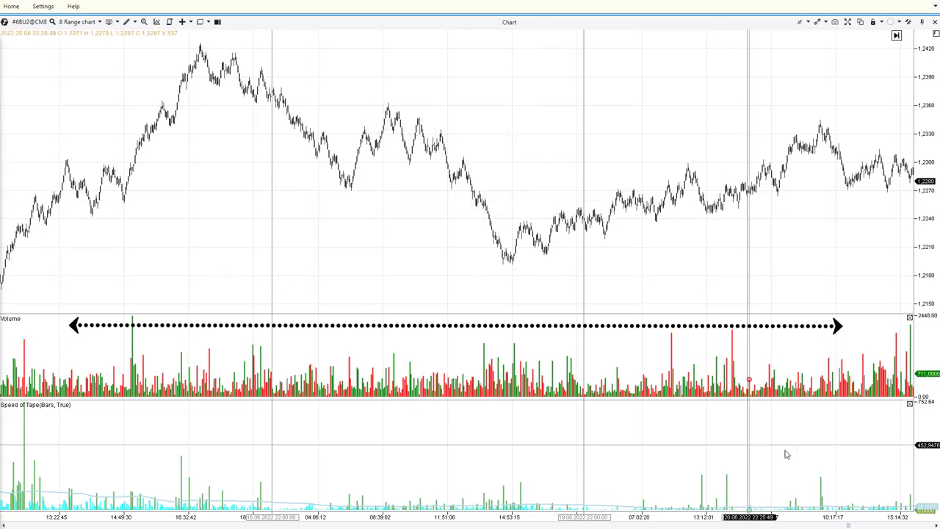
- Examine the Speed of Tape spike at the price peak on the 6B 8 Range chart
{"action": "scroll", "coordinate": [859, 389], "scroll_direction": "up", "scroll_amount": 5}
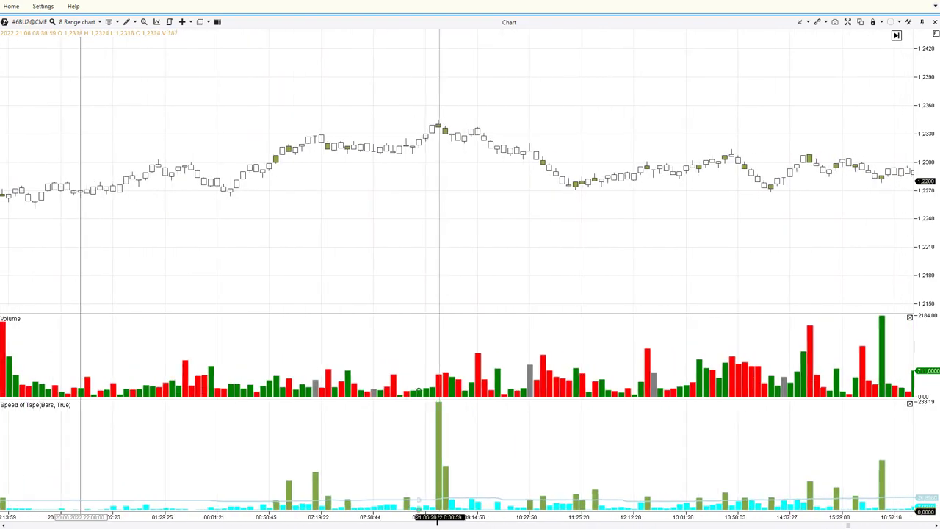
{"action": "scroll", "coordinate": [774, 262], "scroll_direction": "up", "scroll_amount": 5}
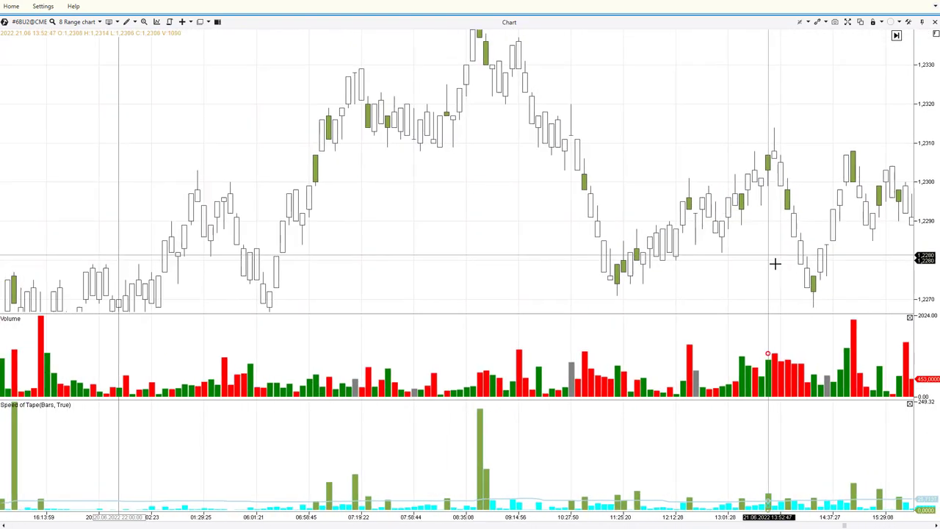
{"action": "mouse_move", "coordinate": [787, 314]}
{"action": "left_mouse_down"}
{"action": "mouse_move", "coordinate": [790, 327]}
{"action": "mouse_move", "coordinate": [798, 311]}
{"action": "left_mouse_up"}
{"action": "mouse_move", "coordinate": [483, 68]}
{"action": "left_mouse_down"}
{"action": "mouse_move", "coordinate": [483, 261]}
{"action": "mouse_move", "coordinate": [535, 445]}
{"action": "left_mouse_up"}
{"action": "left_click_drag", "start_coordinate": [536, 64], "coordinate": [534, 458]}
{"action": "left_click_drag", "start_coordinate": [483, 82], "coordinate": [536, 79]}
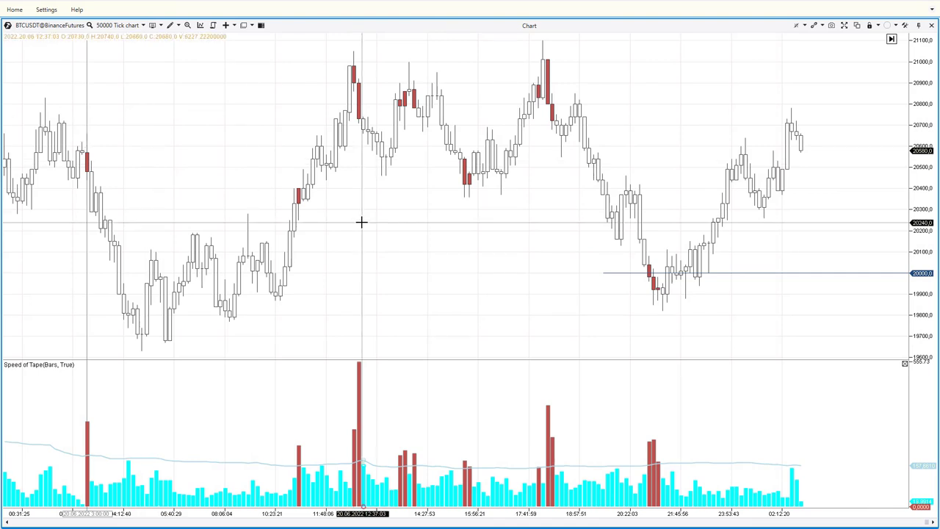
- Check the Speed of Tape Calculation Mode on the BTCUSDT 50000 Tick chart, keeping Sells selected
{"action": "key", "text": "ctrl+i"}
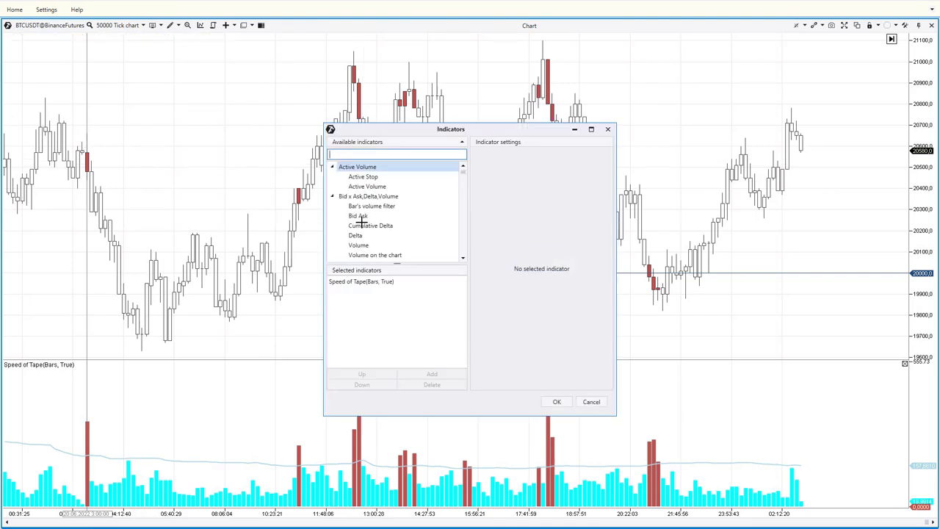
{"action": "left_click", "coordinate": [378, 281]}
{"action": "left_click", "coordinate": [557, 256]}
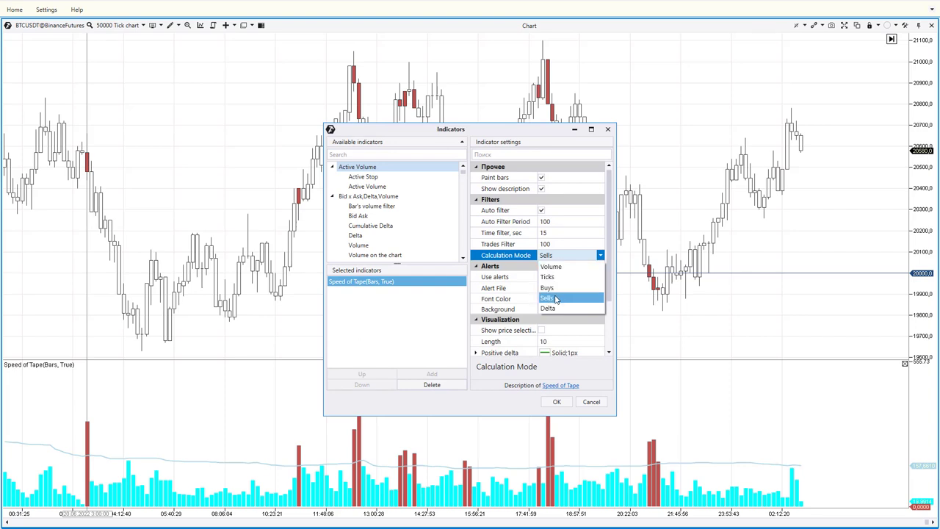
{"action": "left_click", "coordinate": [562, 258]}
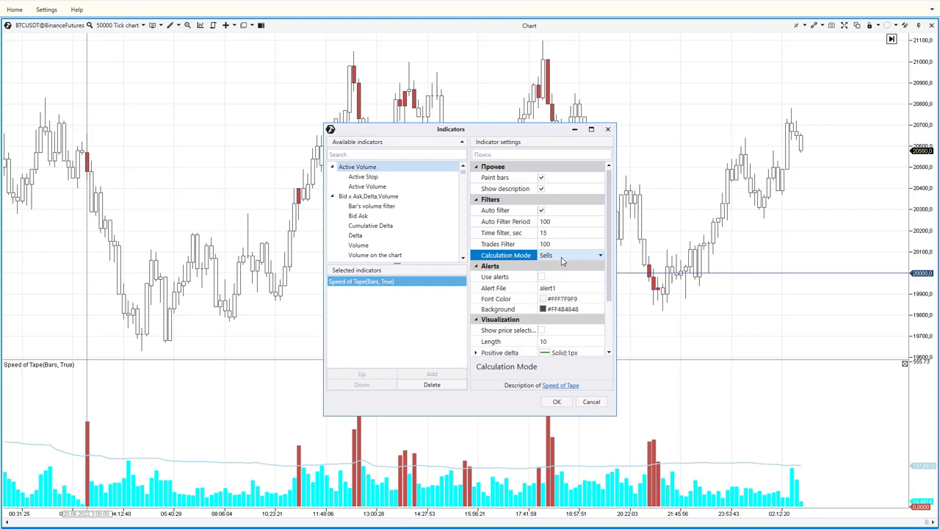
{"action": "left_click", "coordinate": [557, 402]}
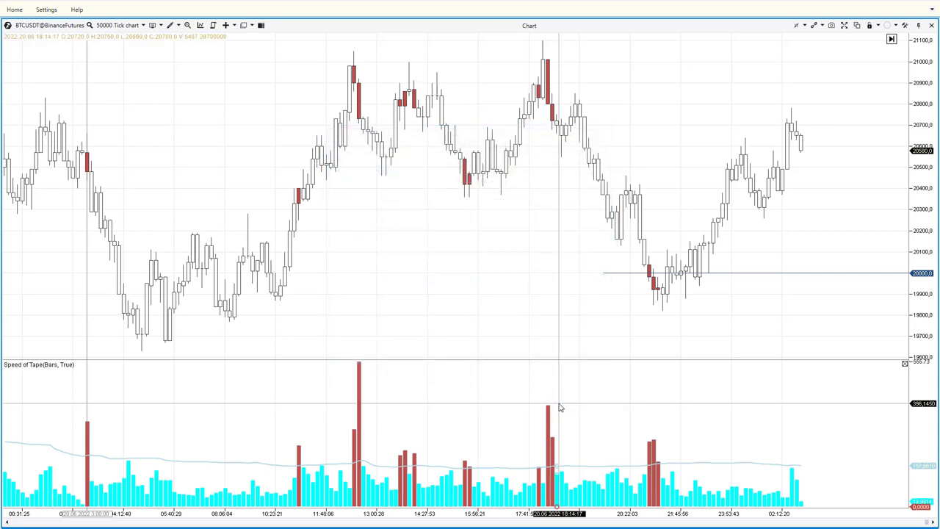
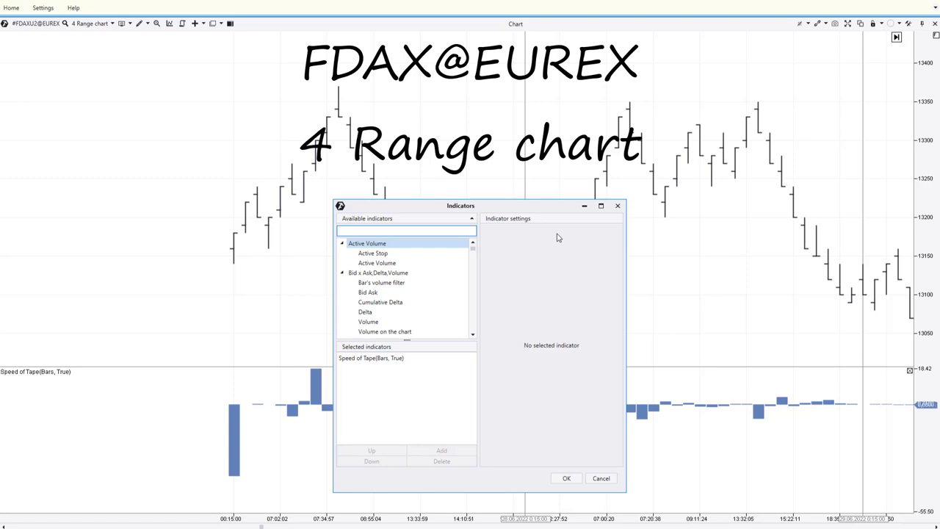
- Check the Speed of Tape settings on the FDAX 4 Range chart
{"action": "left_click", "coordinate": [381, 358]}
{"action": "left_click", "coordinate": [564, 301]}
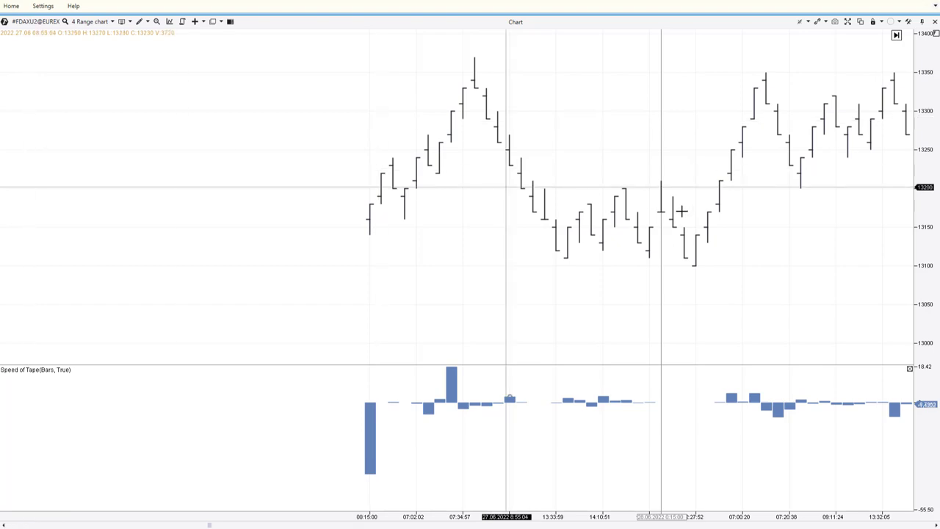
{"action": "left_click_drag", "start_coordinate": [776, 235], "coordinate": [315, 227]}
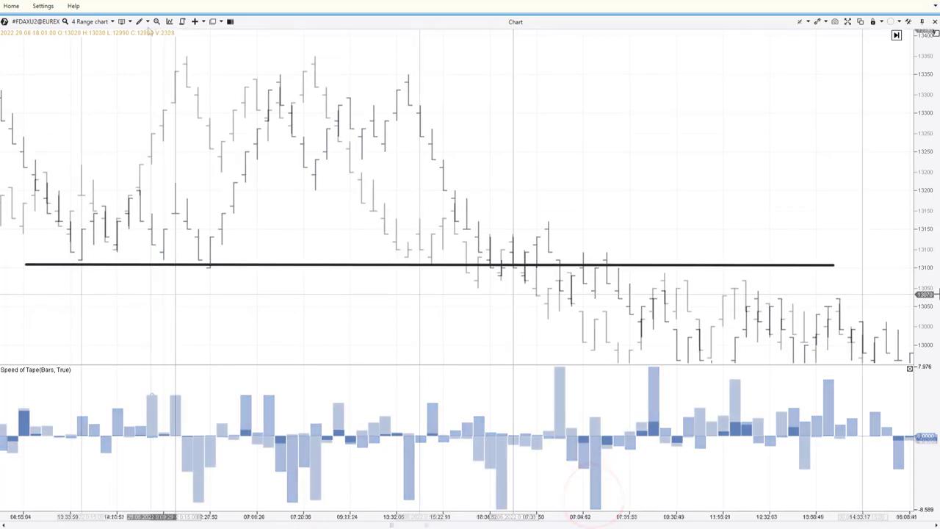
- Draw a volume profile over the FDAX consolidation area, spanning about 13200 down to 12975
{"action": "left_click", "coordinate": [147, 21]}
{"action": "left_click", "coordinate": [157, 178]}
{"action": "mouse_move", "coordinate": [369, 171]}
{"action": "left_mouse_down"}
{"action": "mouse_move", "coordinate": [503, 322]}
{"action": "mouse_move", "coordinate": [555, 344]}
{"action": "left_mouse_up"}
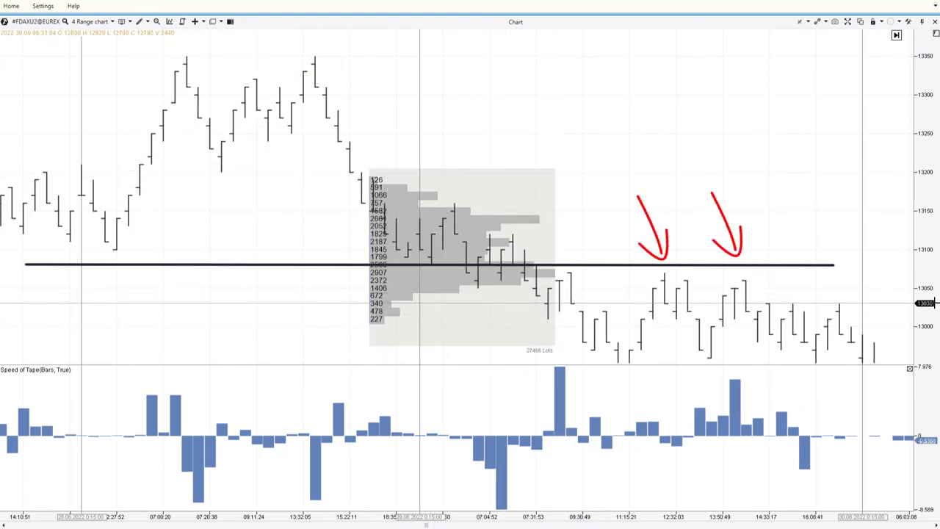
- Examine the positive and negative Speed of Tape bars around the price lows near 12650 on the FDAX chart
{"action": "left_click_drag", "start_coordinate": [788, 274], "coordinate": [311, 82]}
{"action": "left_click_drag", "start_coordinate": [638, 250], "coordinate": [577, 205]}
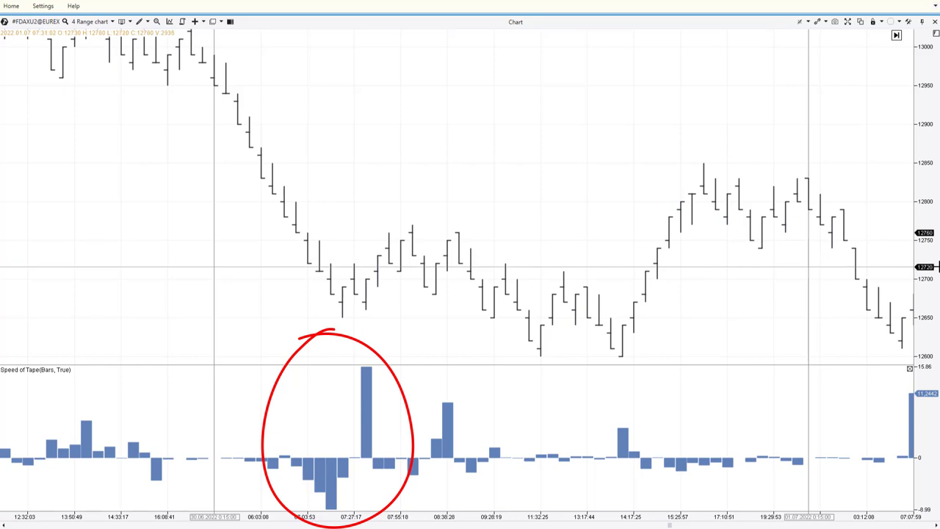
{"action": "mouse_move", "coordinate": [866, 269]}
{"action": "left_mouse_down"}
{"action": "mouse_move", "coordinate": [685, 218]}
{"action": "mouse_move", "coordinate": [623, 212]}
{"action": "left_mouse_up"}
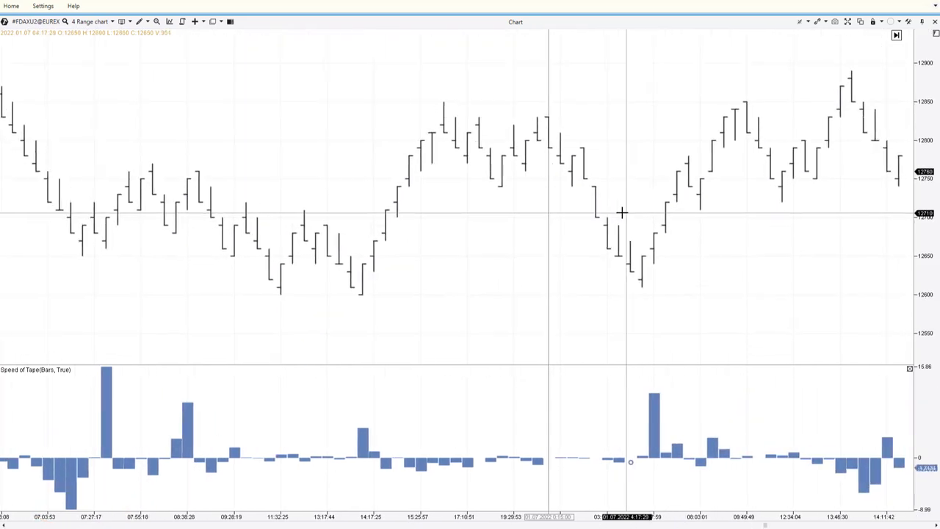